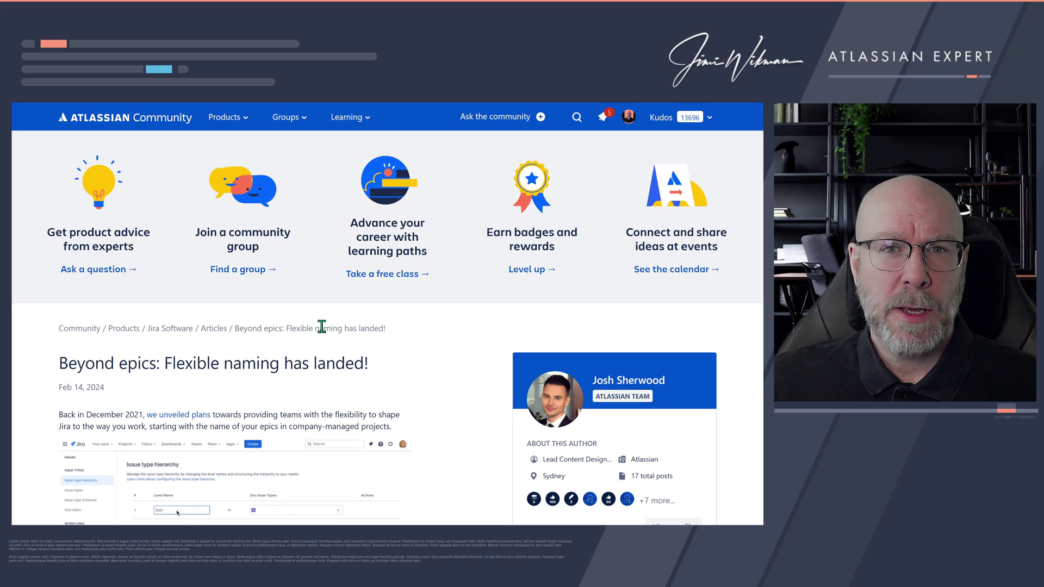
# Scroll the flexible naming article down past the hierarchy section to 'Say hi to the new Parent field'
pyautogui.scroll(-6, 321, 326)
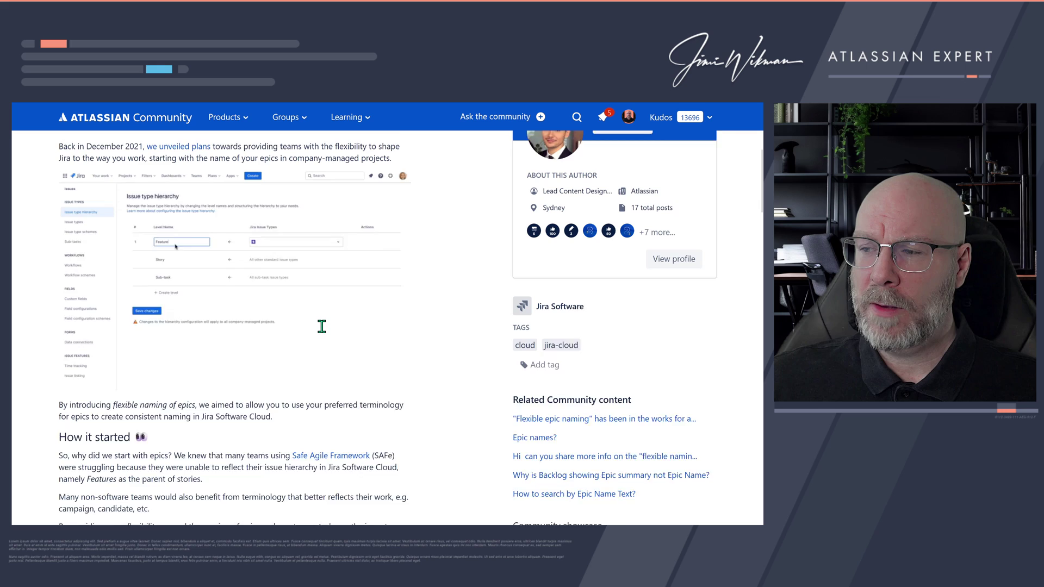
pyautogui.scroll(4, 315, 326)
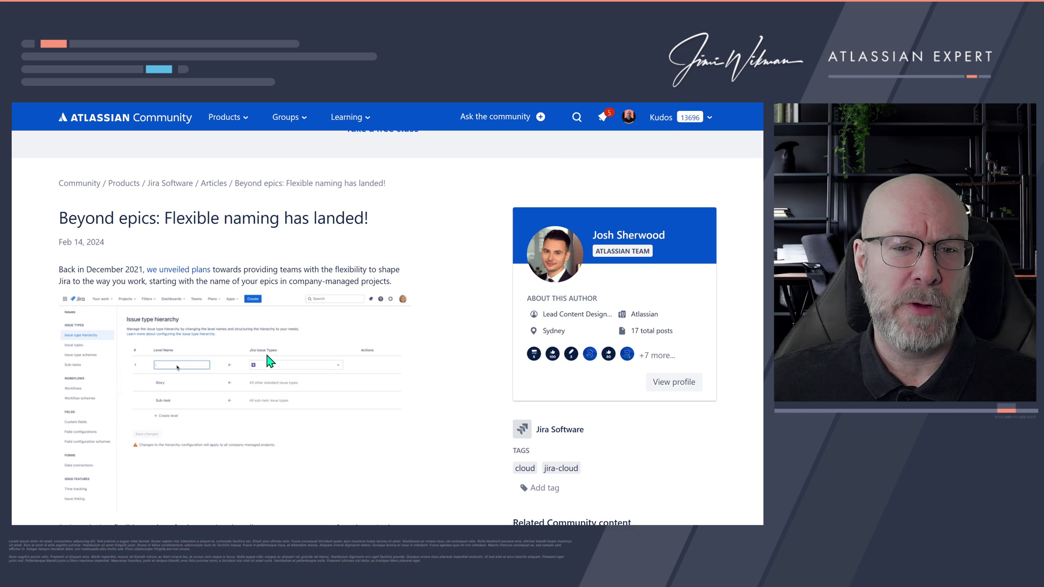
pyautogui.scroll(-10, 267, 357)
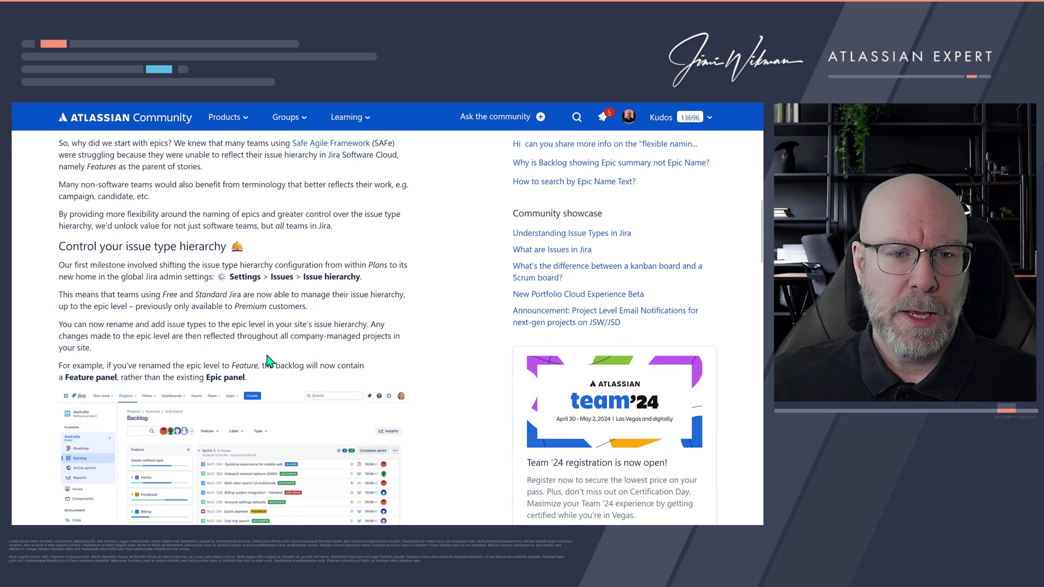
pyautogui.scroll(-3, 267, 362)
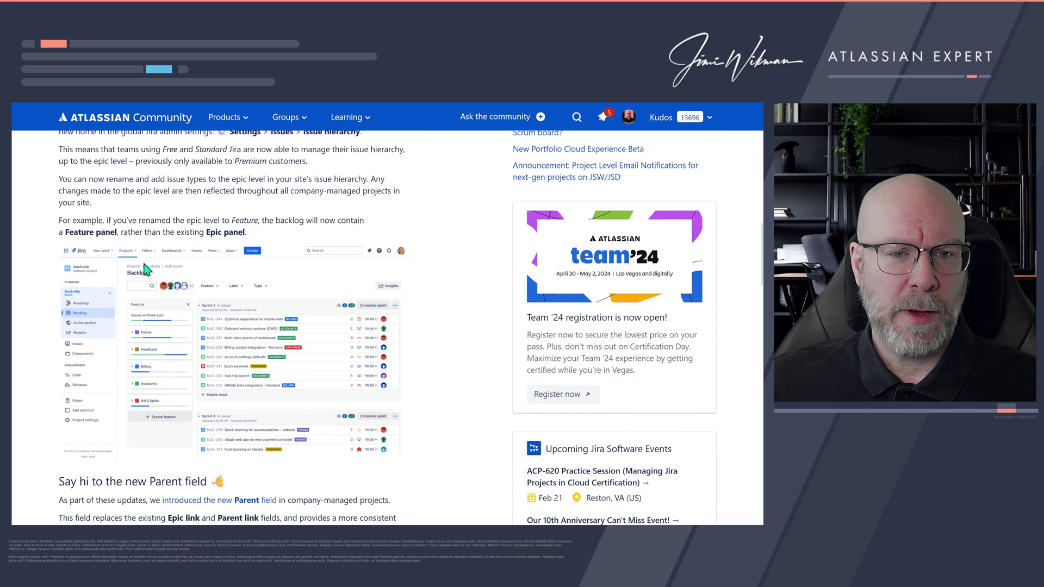
pyautogui.scroll(-6, 143, 263)
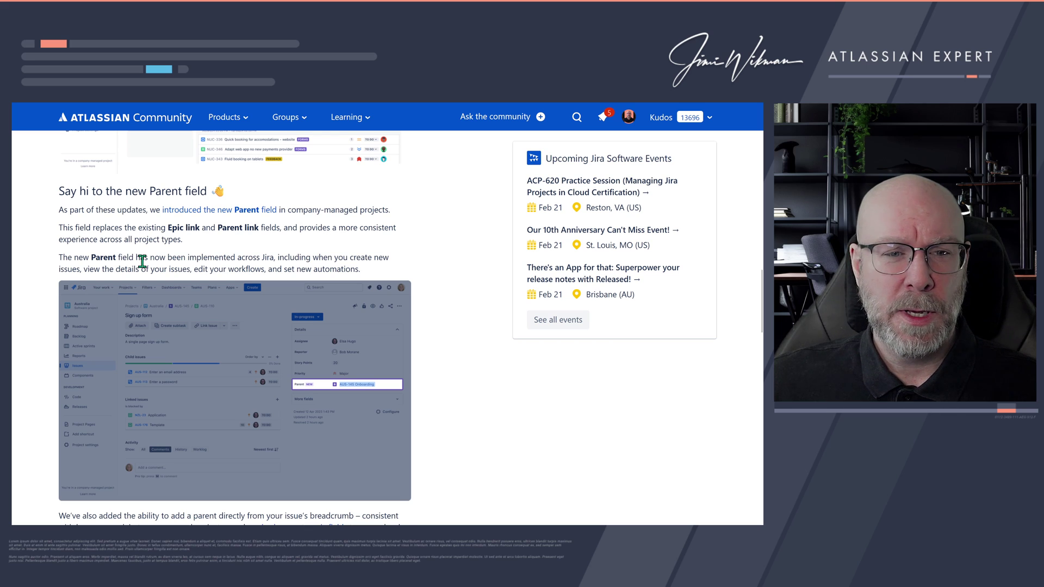
# Scroll down to the 'Ready to launch' section and comments, then back up to 'How it started'
pyautogui.scroll(3, 142, 261)
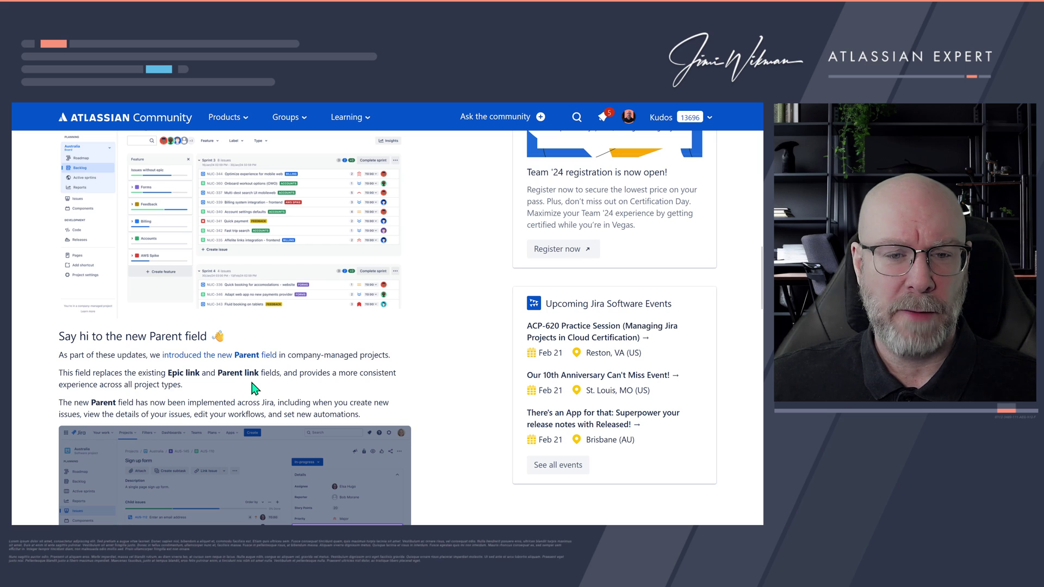
pyautogui.scroll(-9, 253, 388)
pyautogui.scroll(-4, 253, 387)
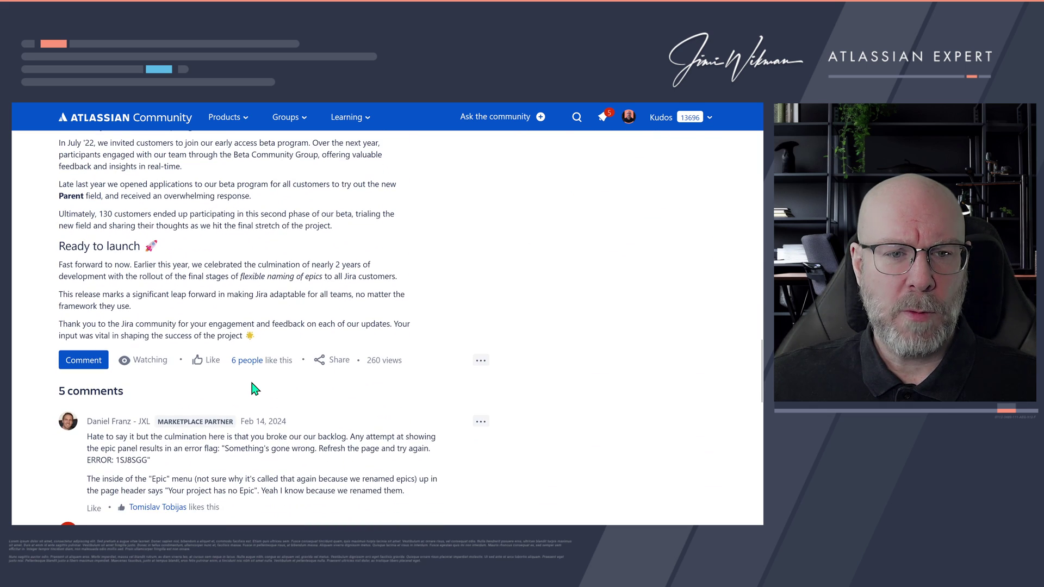
pyautogui.scroll(7, 255, 384)
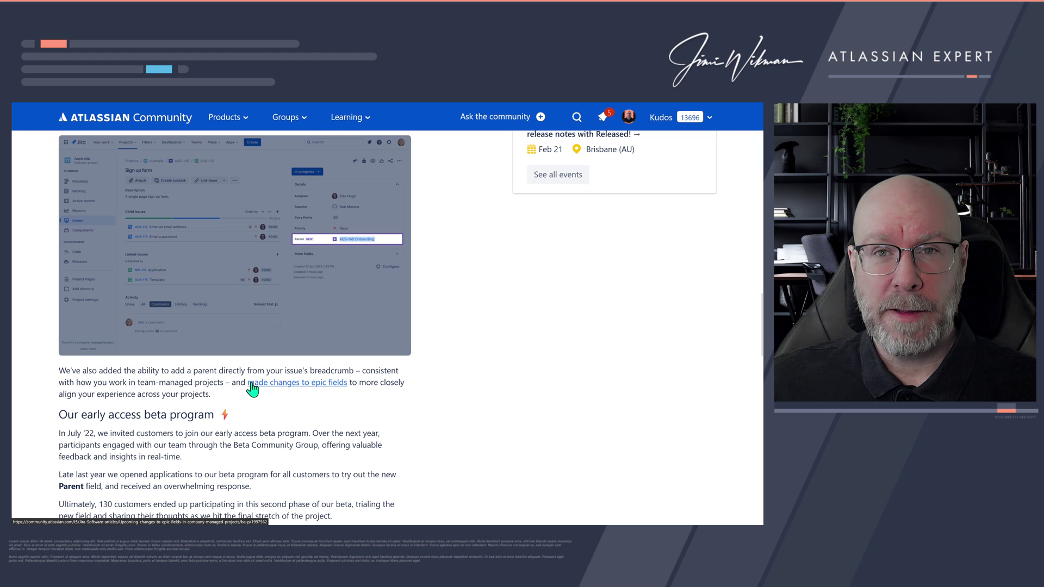
pyautogui.scroll(20, 253, 388)
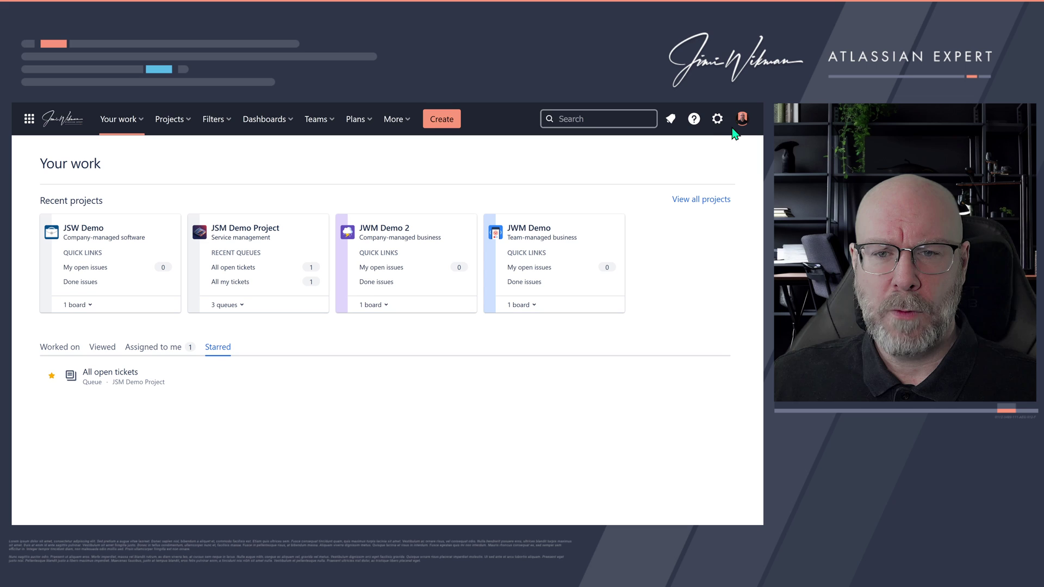
# Go to the Issue type hierarchy admin page via settings > Issues
pyautogui.click(718, 121)
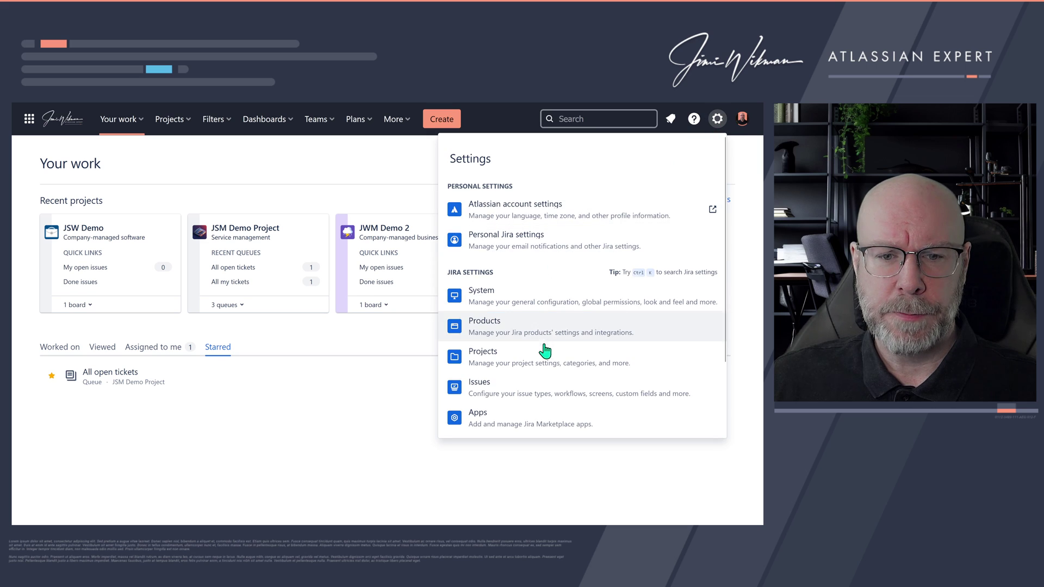
pyautogui.click(543, 399)
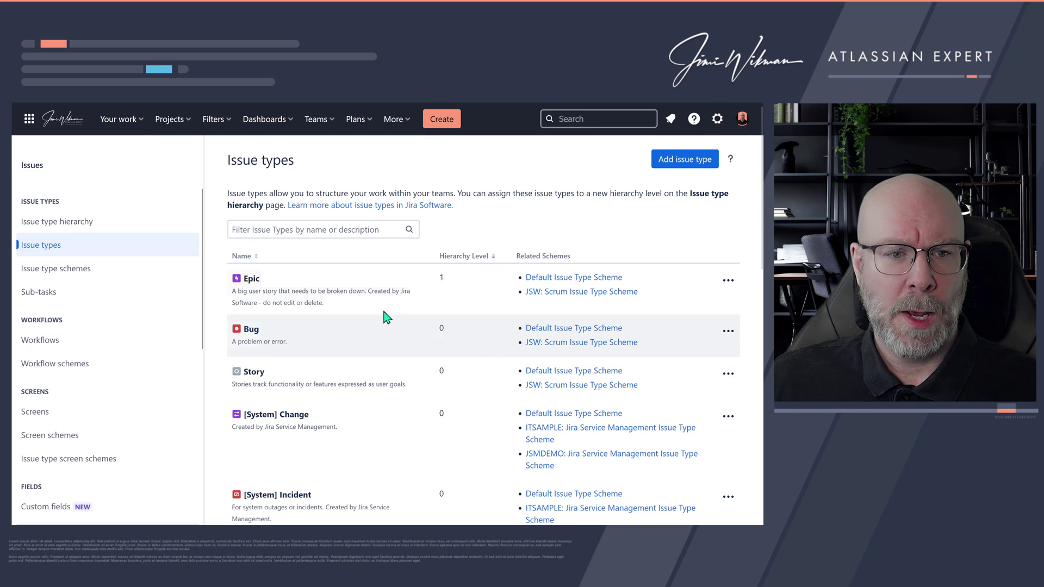
pyautogui.click(86, 229)
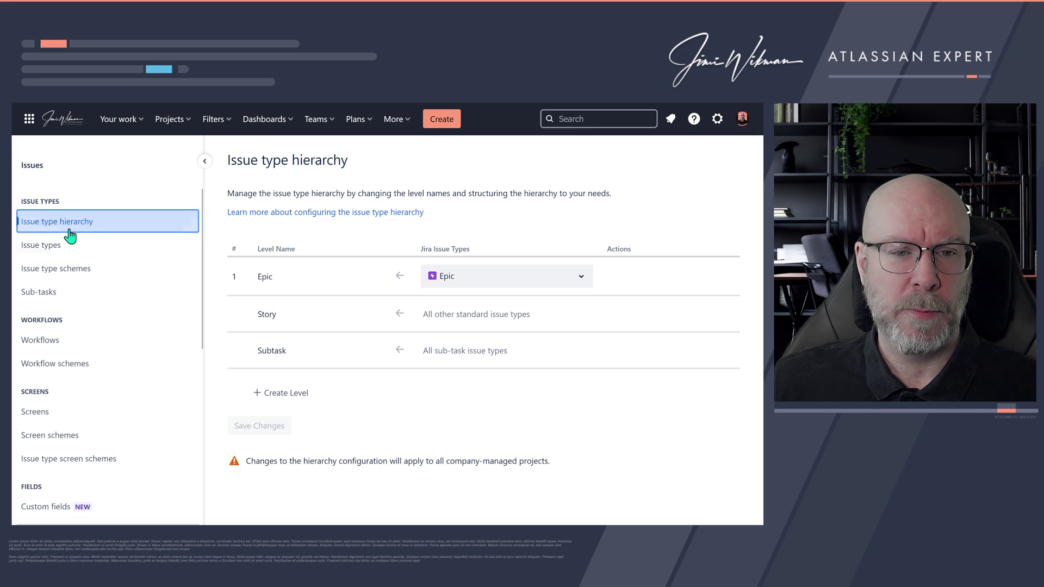
# View the JSW Demo backlog with its Epic panel and sidebar collapsed, then head back to settings
pyautogui.click(179, 120)
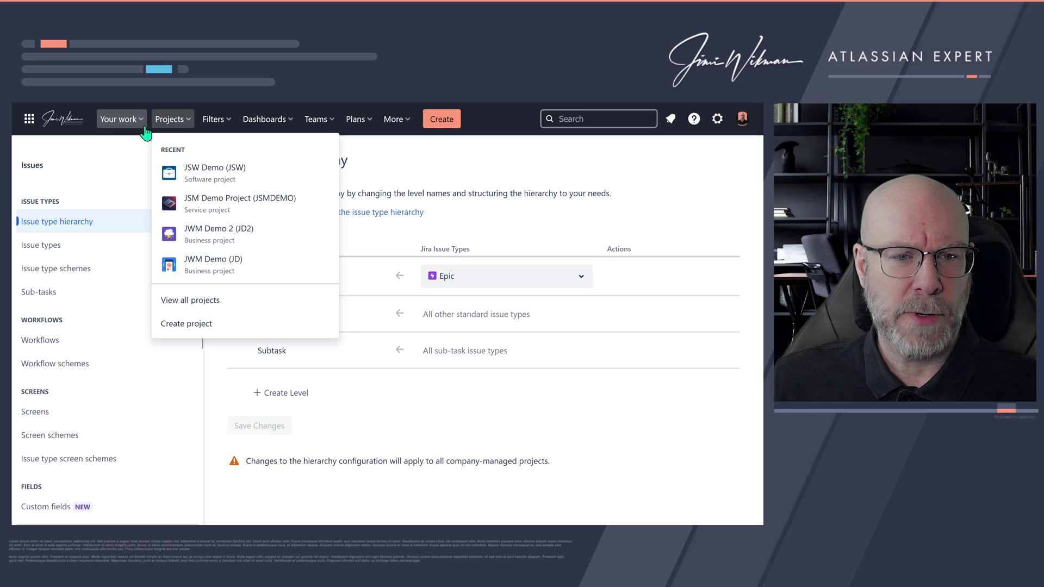
pyautogui.click(218, 182)
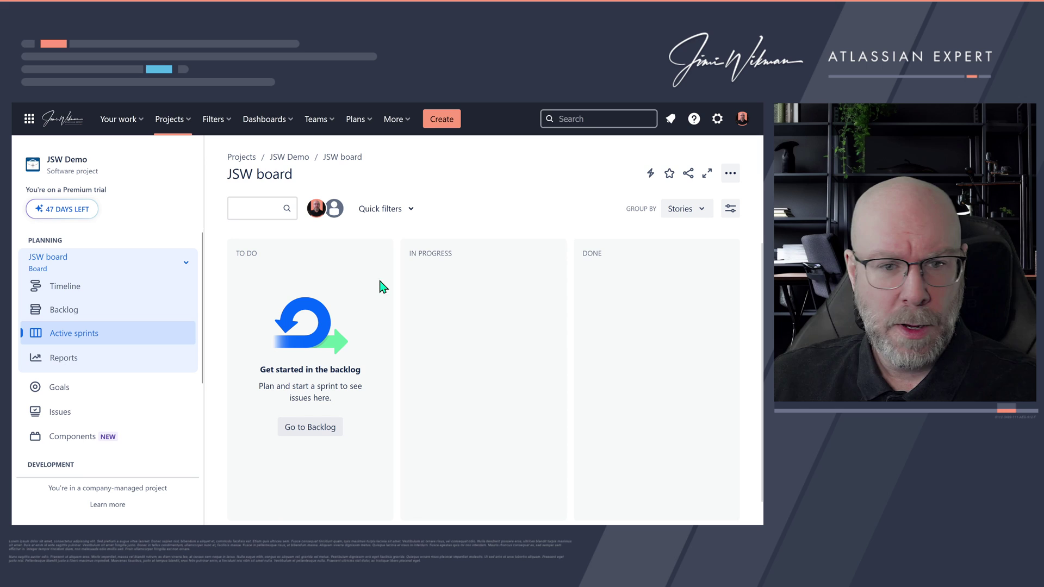
pyautogui.click(96, 319)
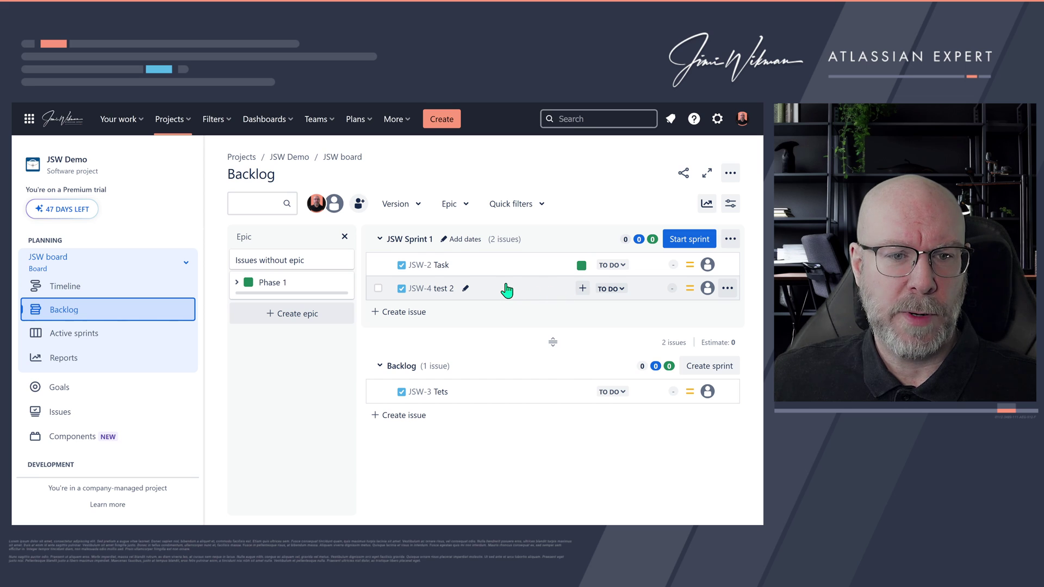
pyautogui.click(205, 161)
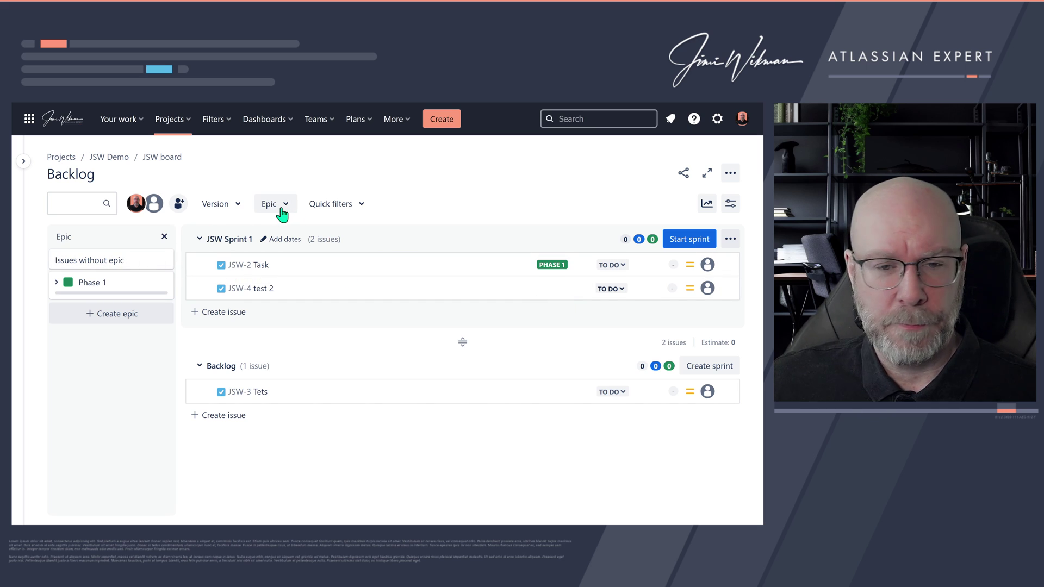
pyautogui.click(717, 119)
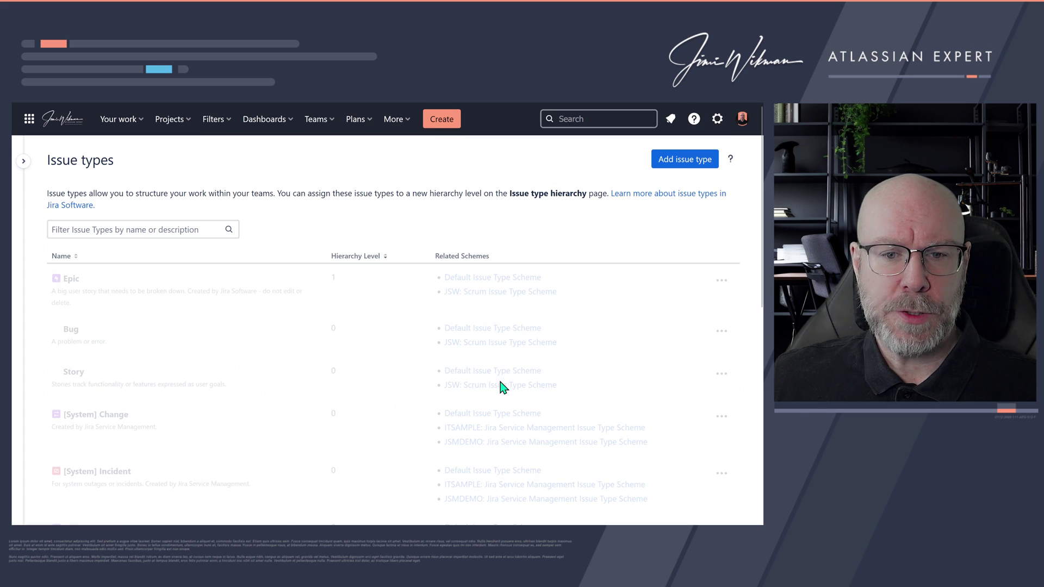
# Open the Issue type hierarchy page from the issue settings sidebar and select the Epic level name
pyautogui.click(24, 162)
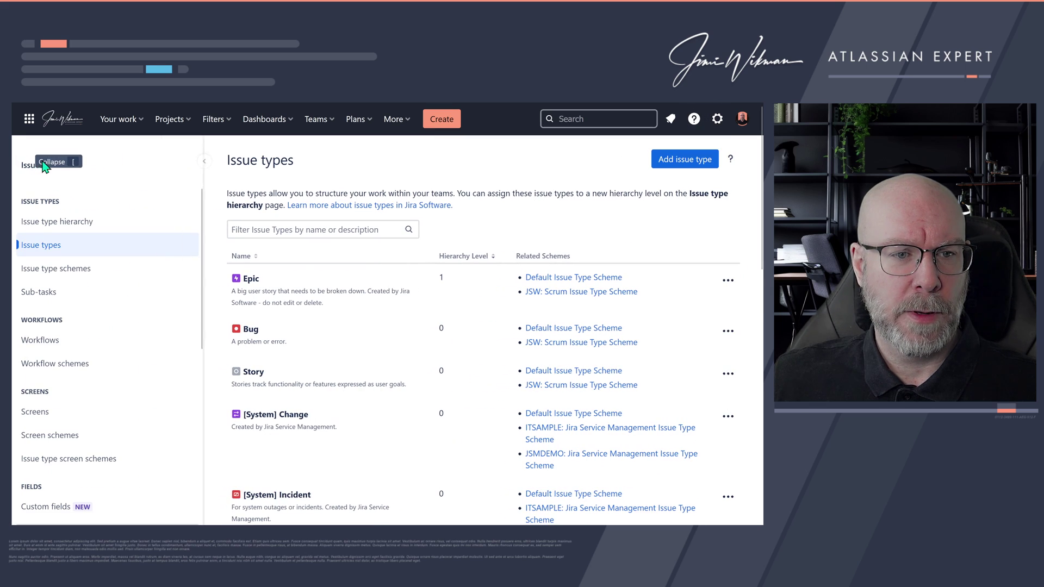
pyautogui.click(68, 228)
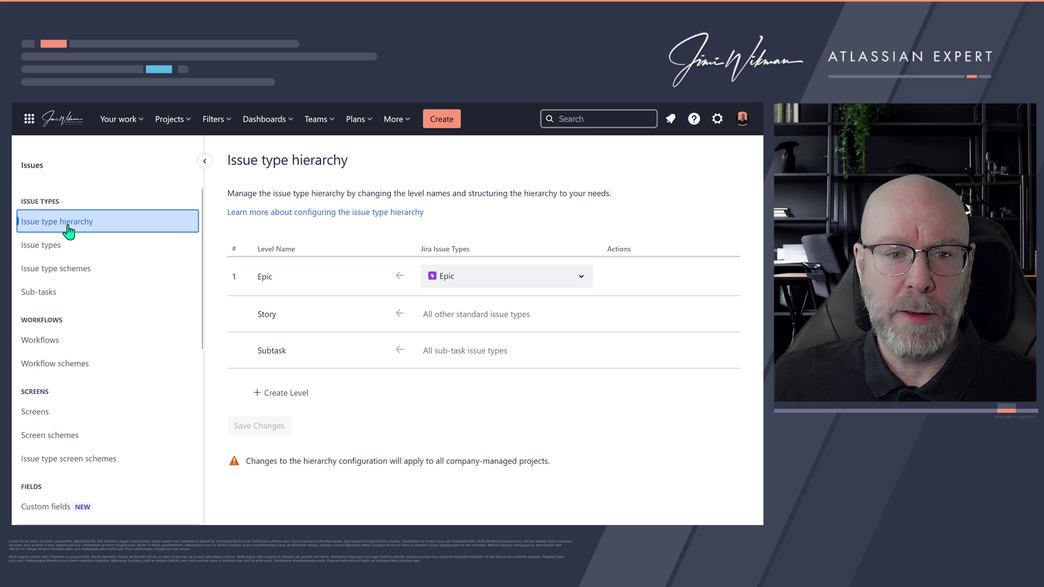
pyautogui.click(296, 276)
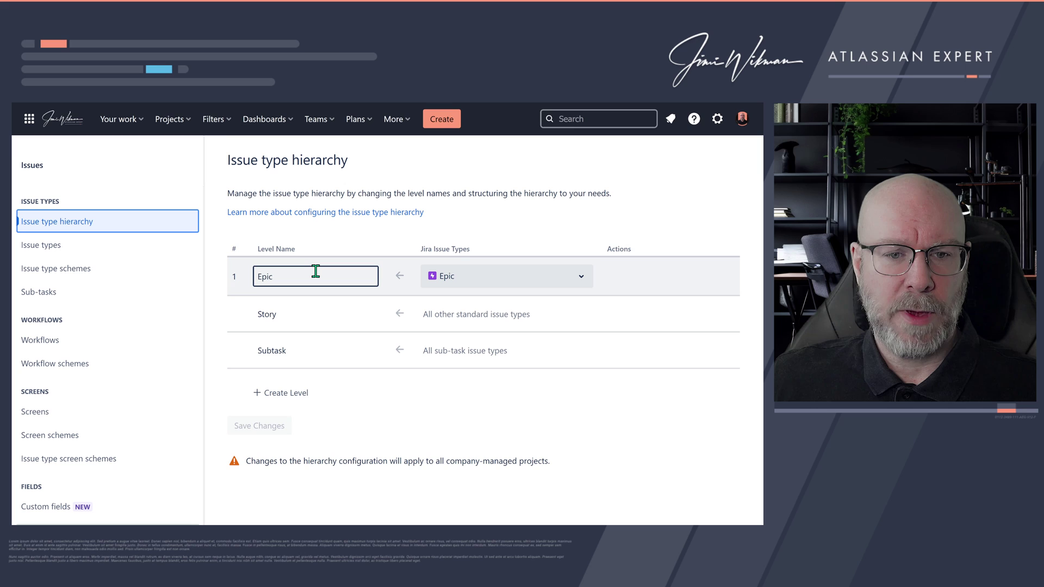
# Trial-add a new hierarchy level, then remove it and return to the Epic level name
pyautogui.click(313, 396)
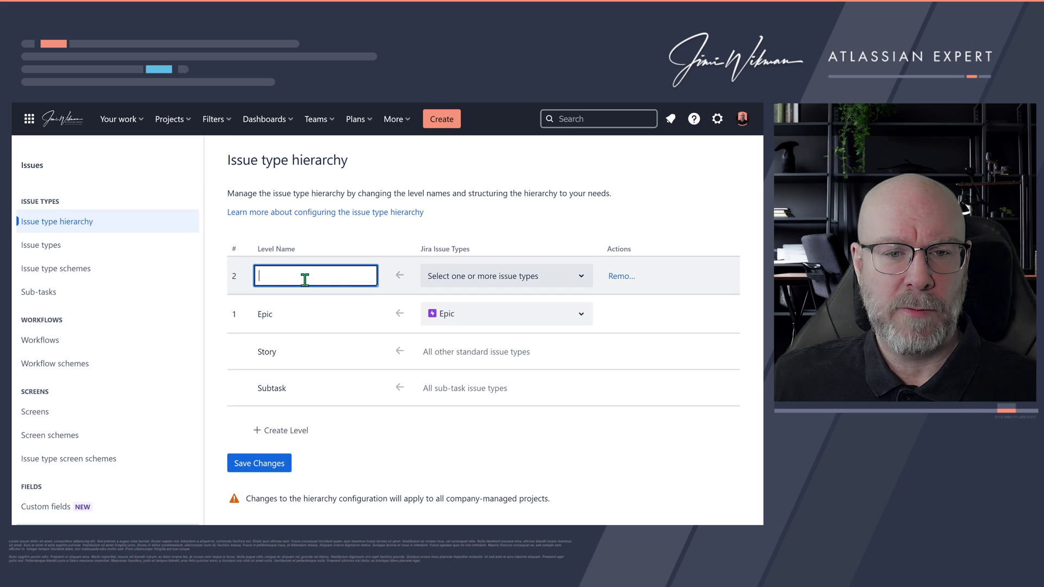
pyautogui.click(473, 280)
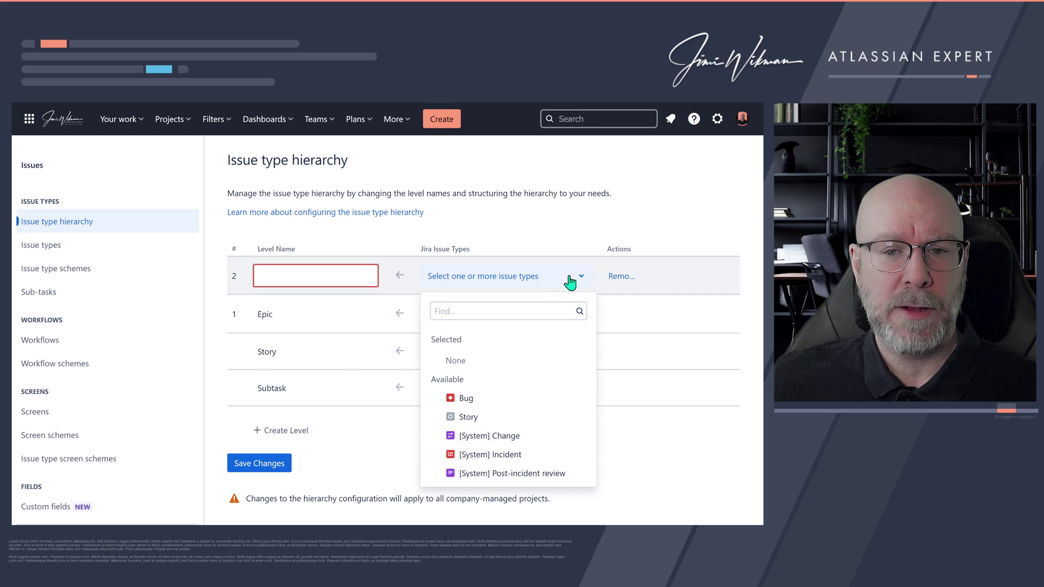
pyautogui.click(620, 276)
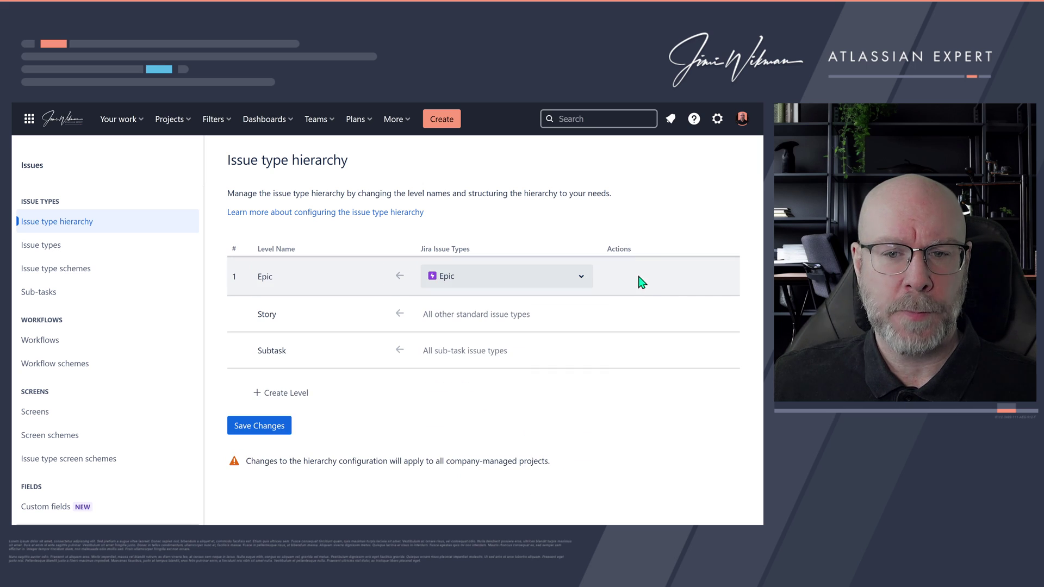
pyautogui.click(274, 275)
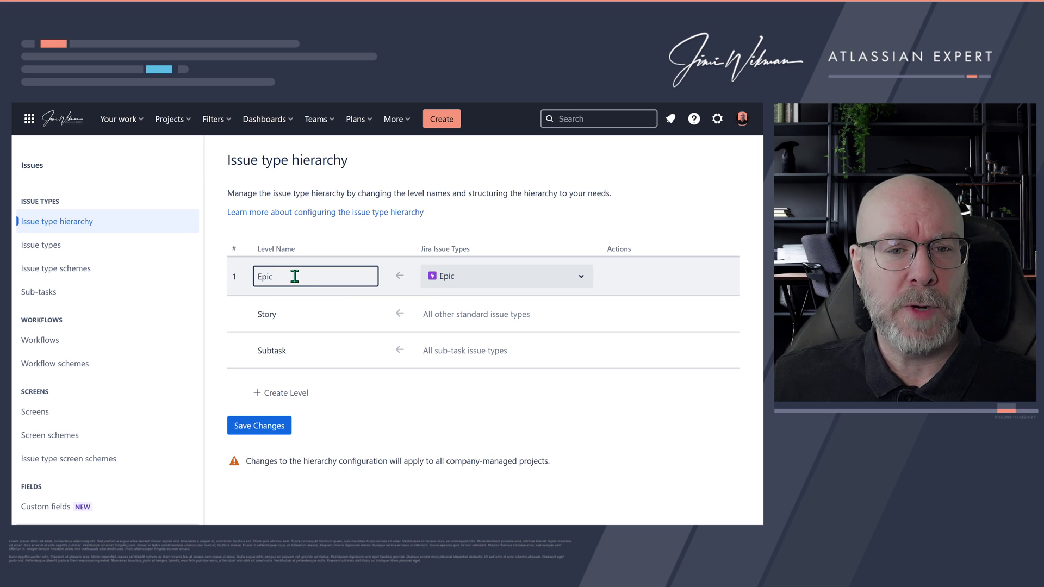
# Replace the level 1 name 'Epic' with 'Feature' and save the change
pyautogui.doubleClick(294, 276)
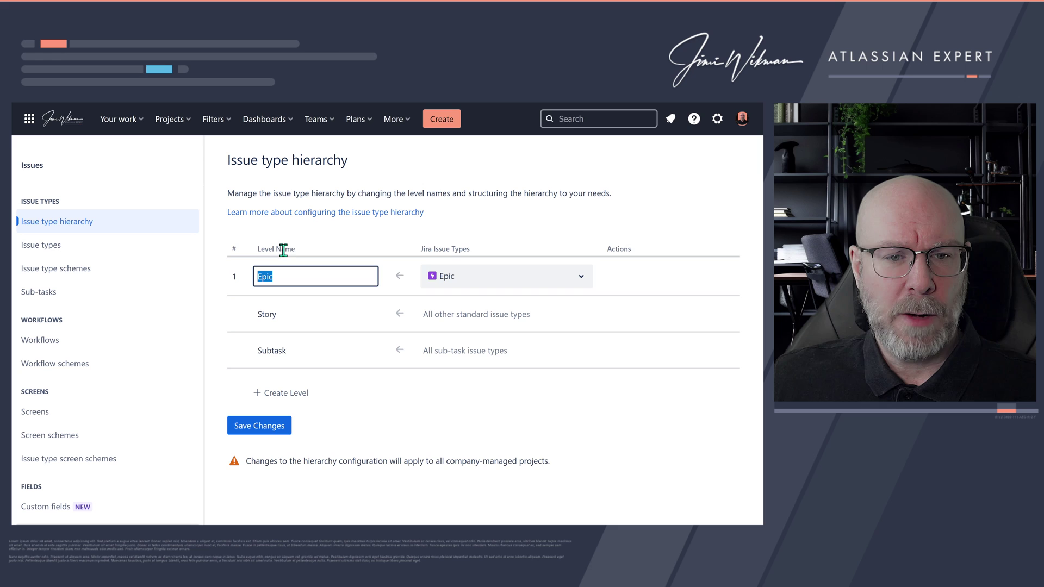
pyautogui.write('Feature')
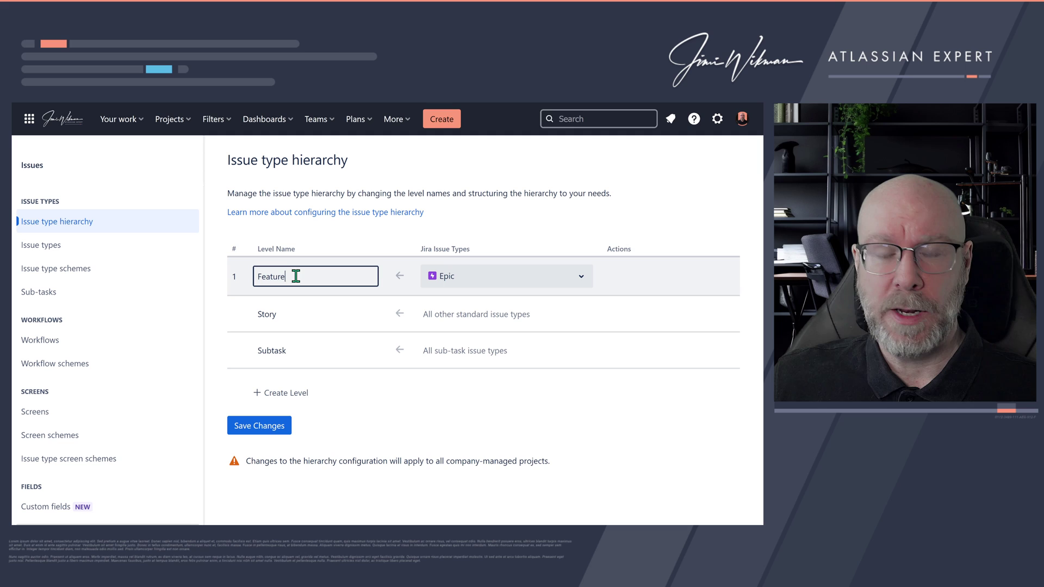
pyautogui.click(269, 427)
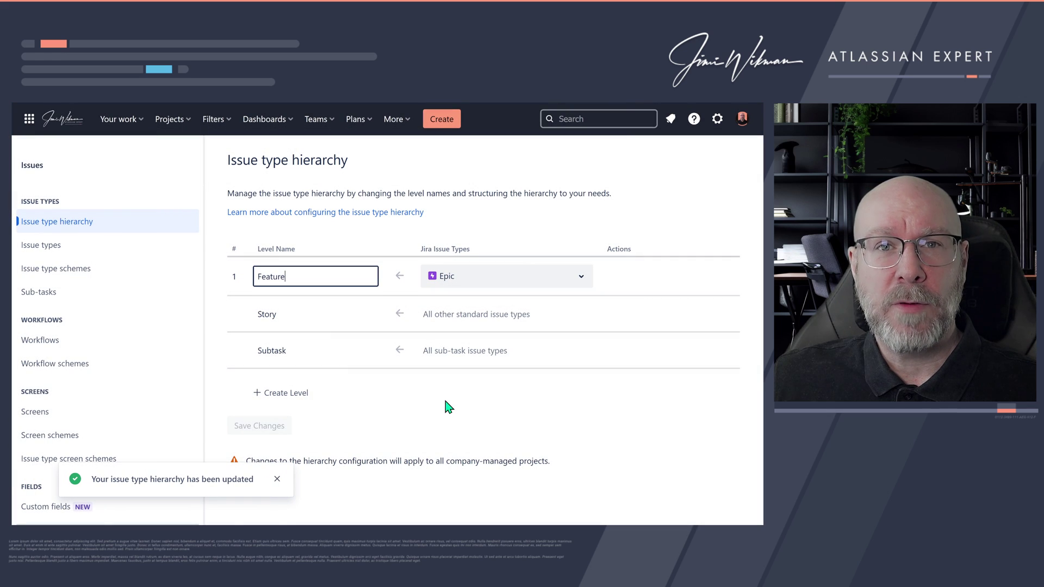
# Open the JSW Demo backlog from Projects and collapse the project sidebar
pyautogui.click(174, 120)
pyautogui.click(209, 180)
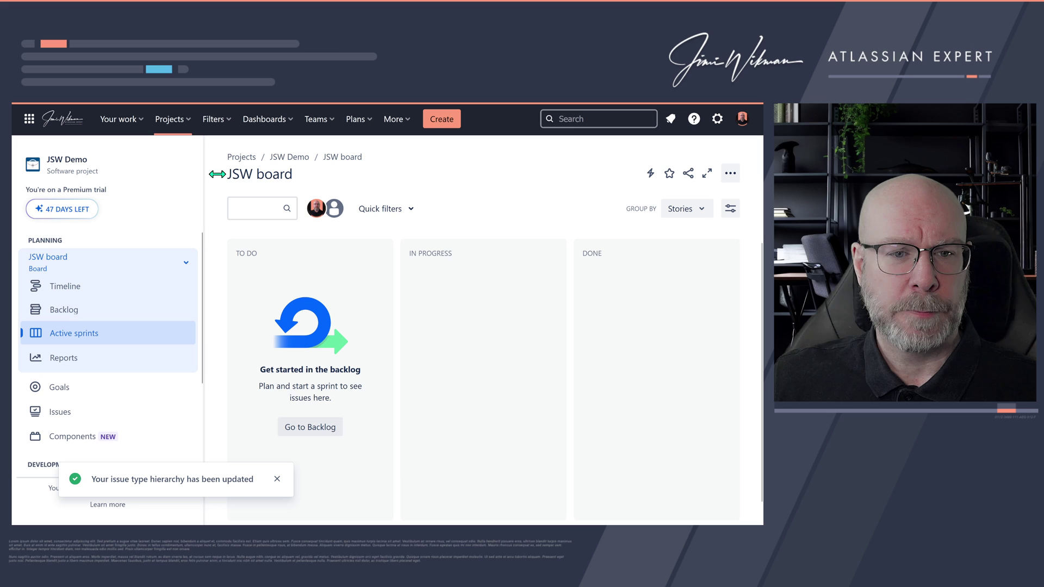
pyautogui.click(75, 320)
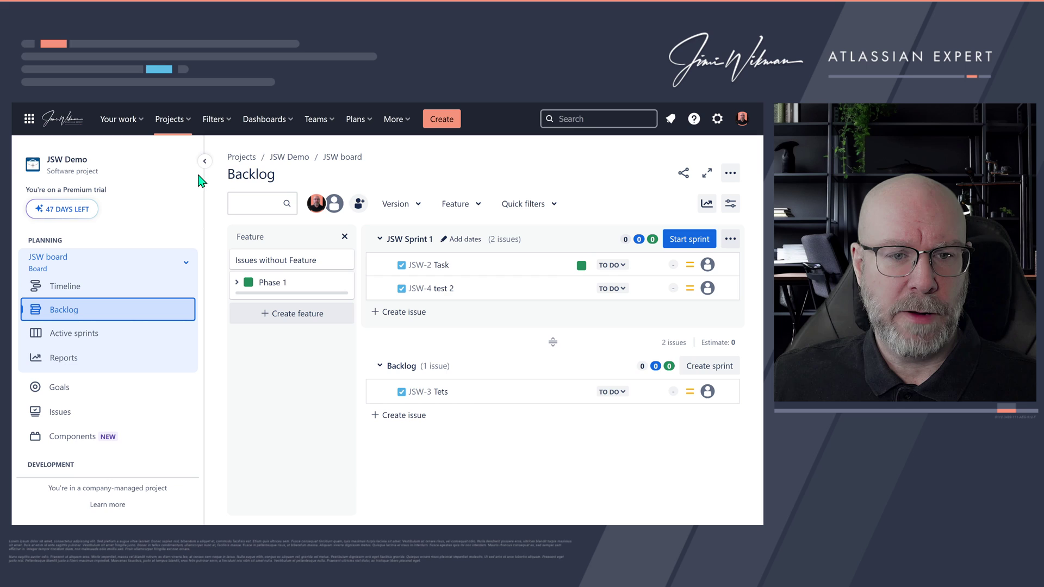
pyautogui.click(205, 161)
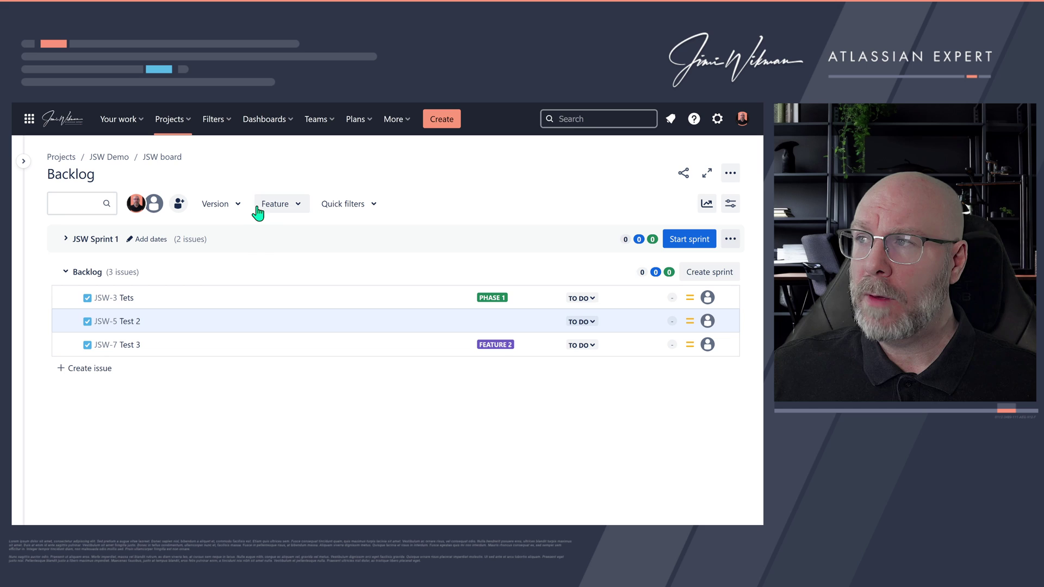
# Open the Feature panel and drag JSW-5 onto Feature 2
pyautogui.click(252, 249)
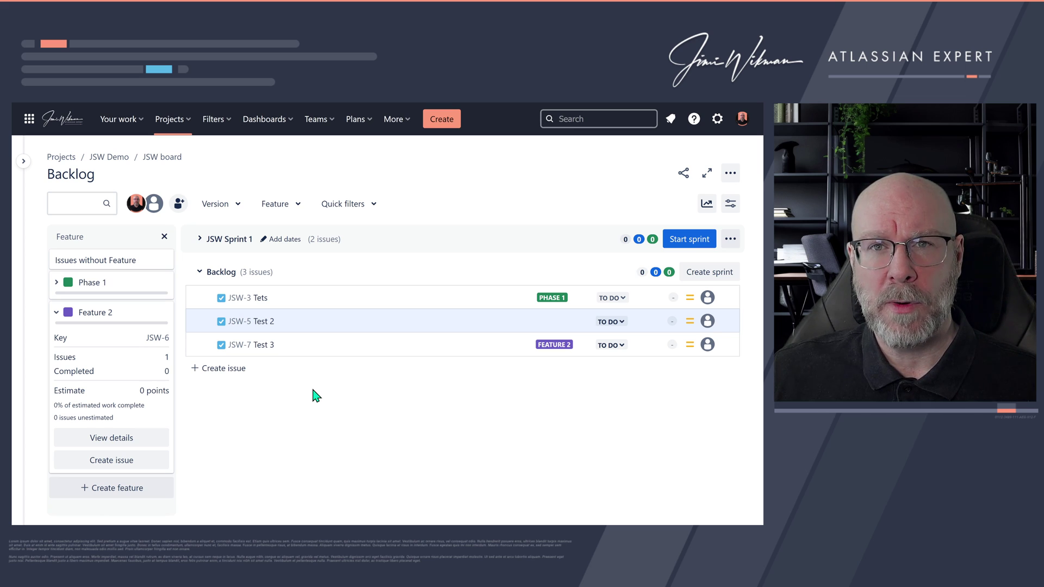
pyautogui.moveTo(350, 319)
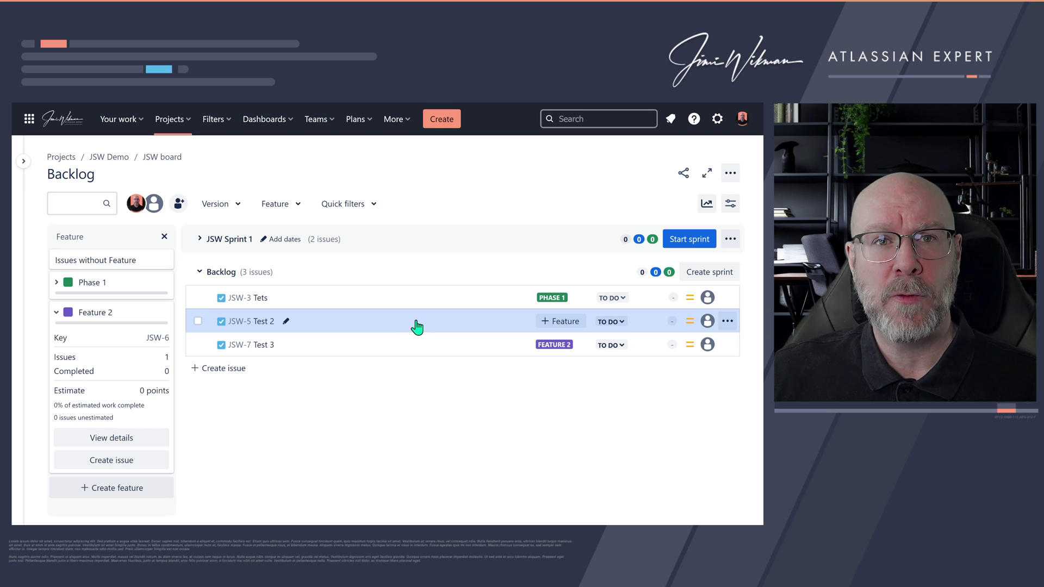
pyautogui.moveTo(417, 326); pyautogui.dragTo(94, 314)
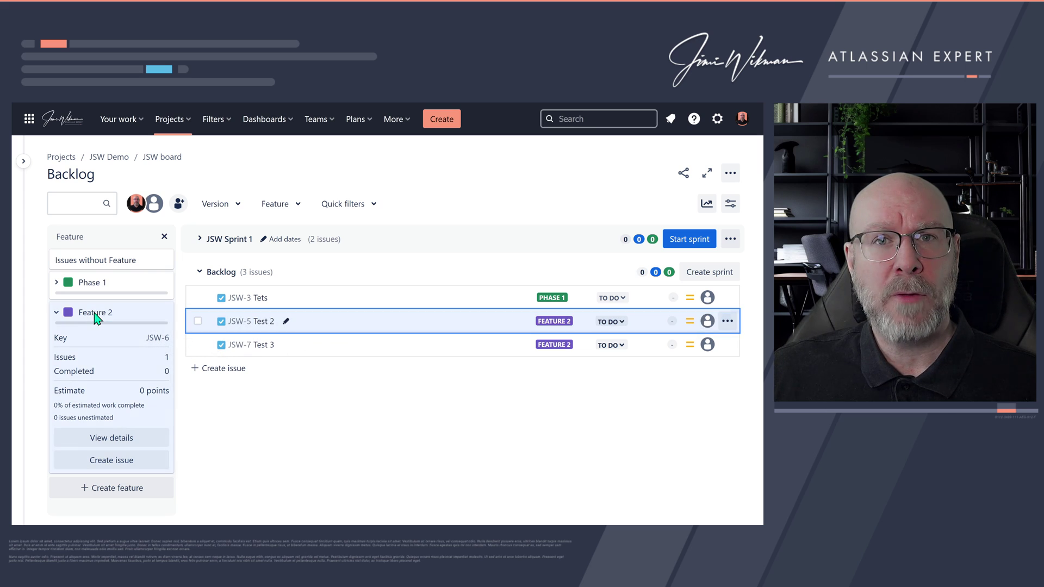